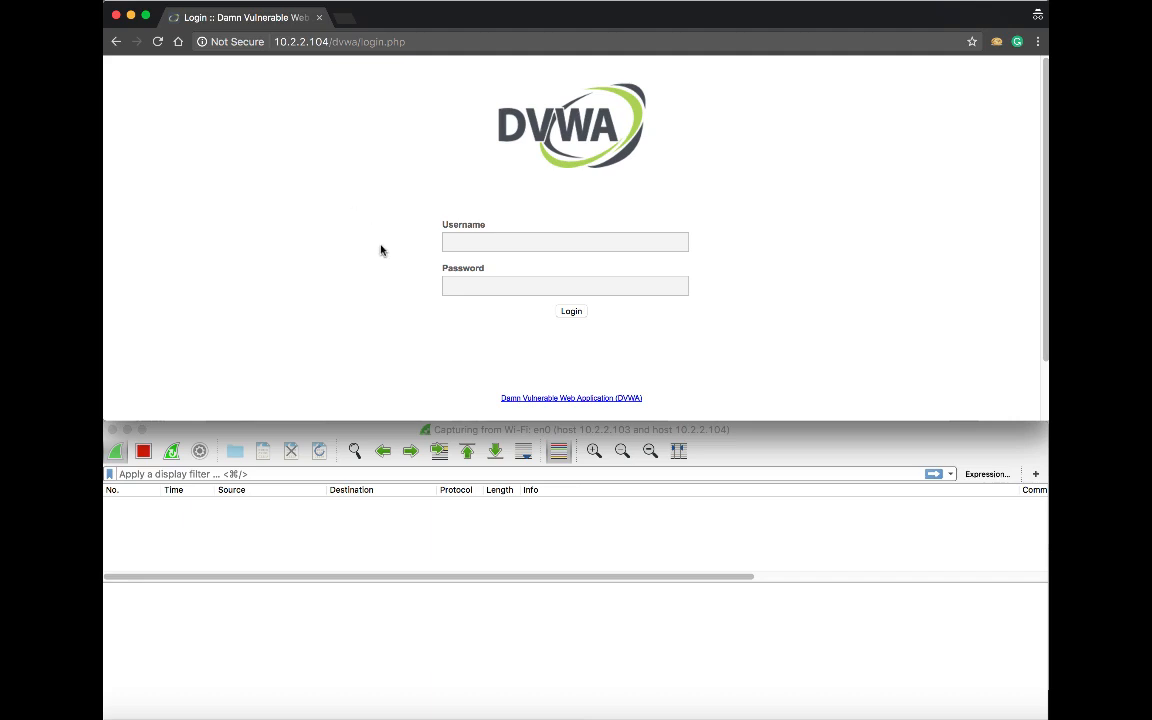
# Bring the Wireshark window capturing 10.2.2.103–10.2.2.104 traffic to the front
pyautogui.click(363, 433)
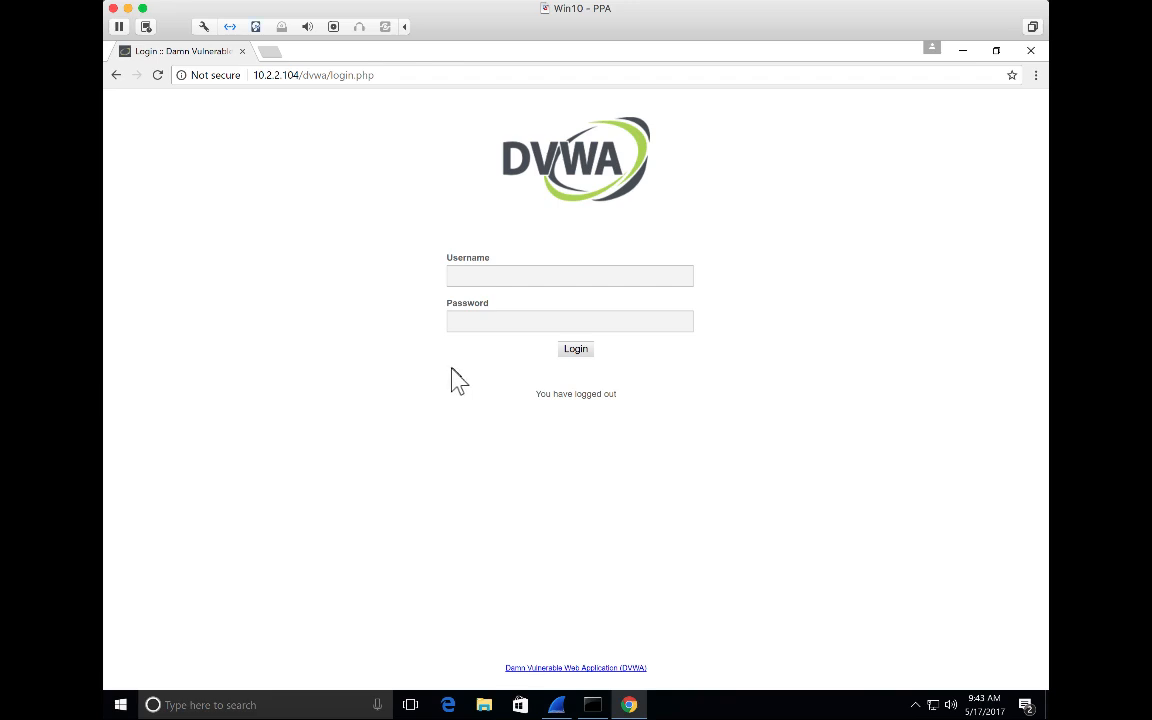
# Log in to DVWA as admin with the account password
pyautogui.click(471, 280)
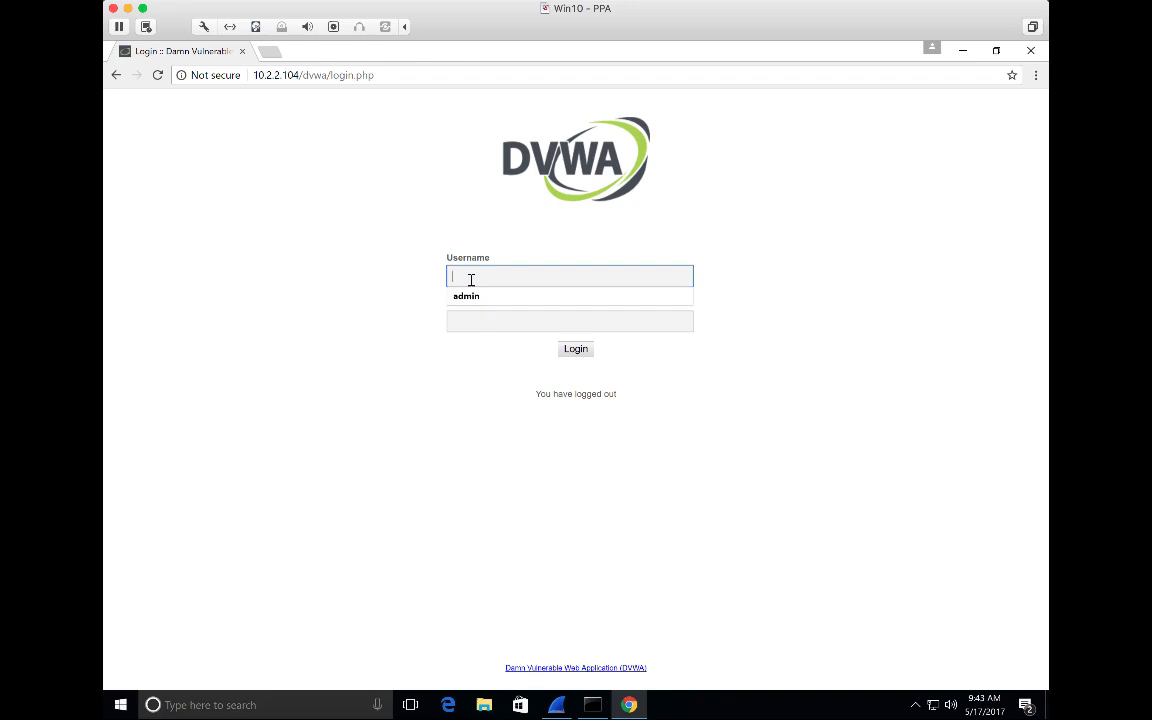
pyautogui.write('admin')
pyautogui.press('Tab')
pyautogui.write('password')
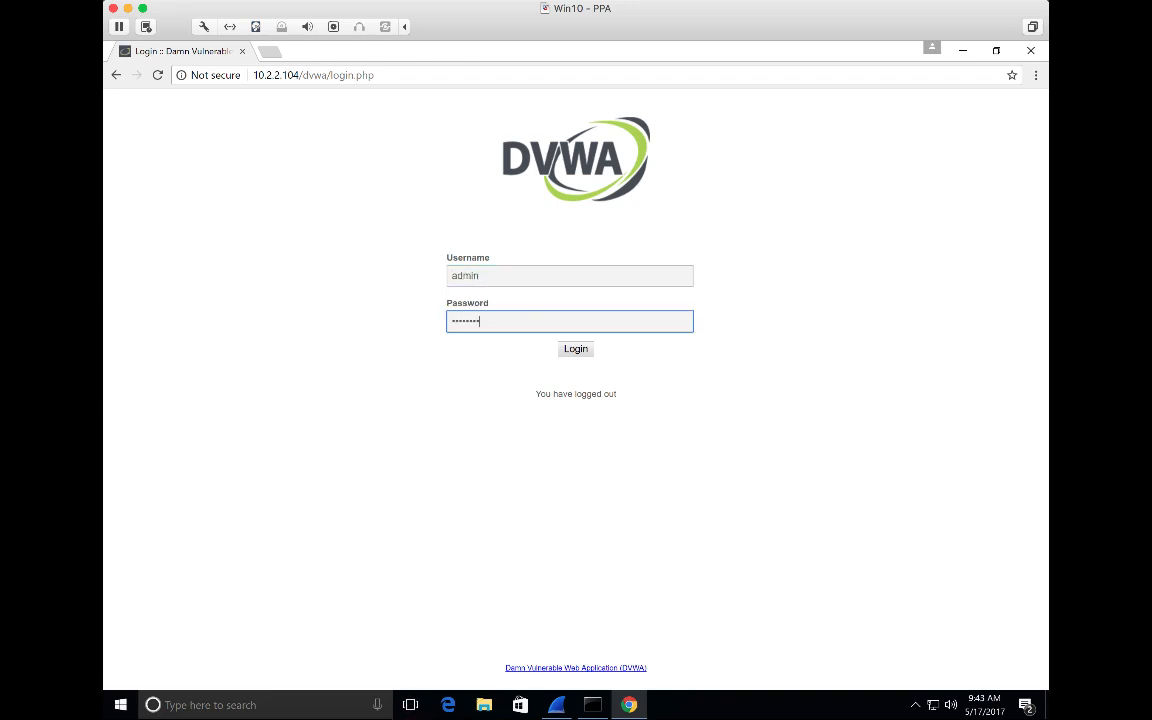
pyautogui.click(571, 356)
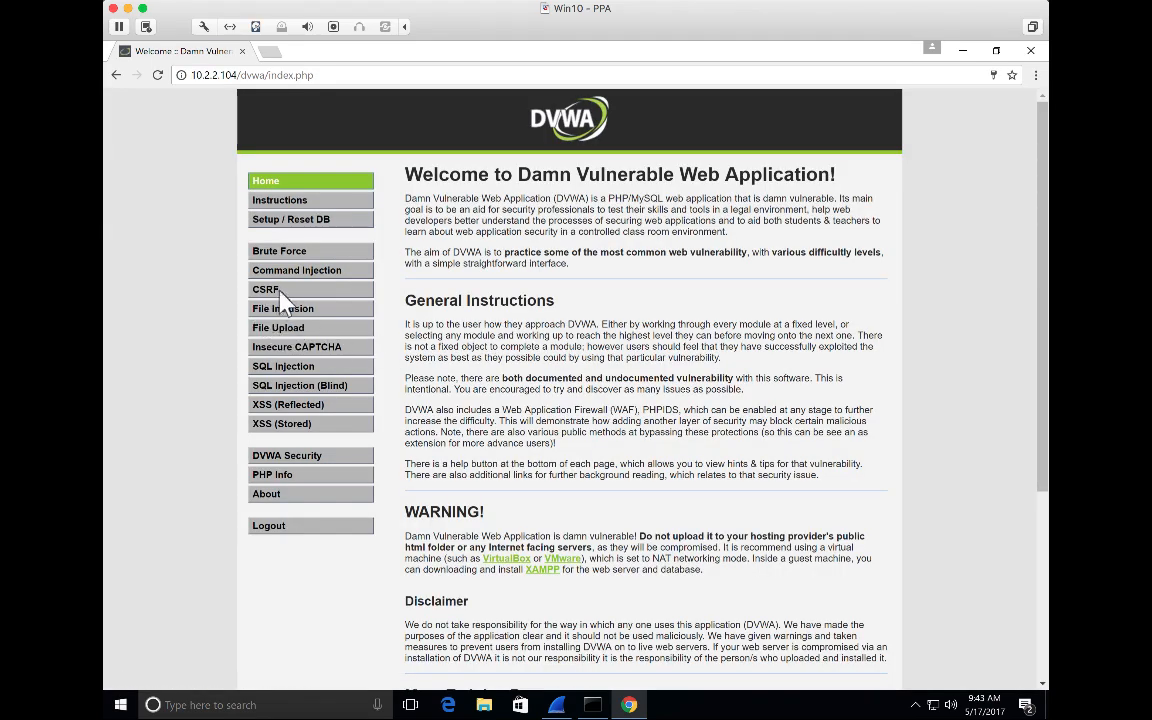
# Visit the CSRF, File Inclusion and File Upload vulnerability pages in turn
pyautogui.click(260, 292)
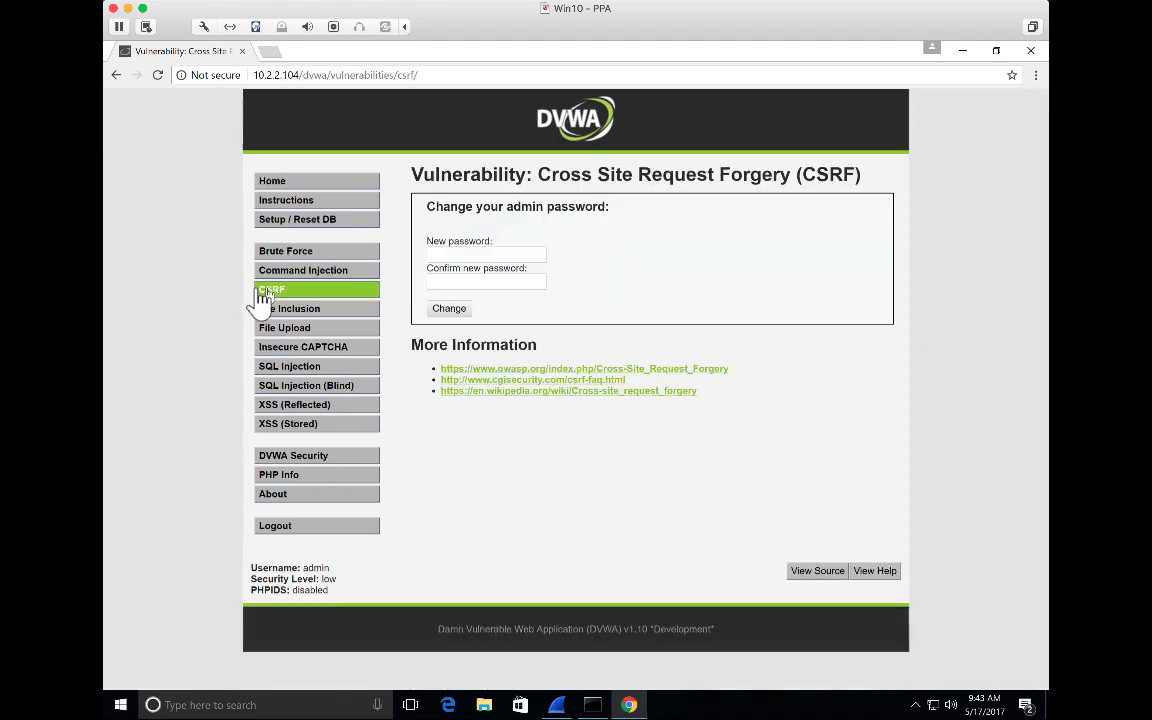
pyautogui.click(268, 310)
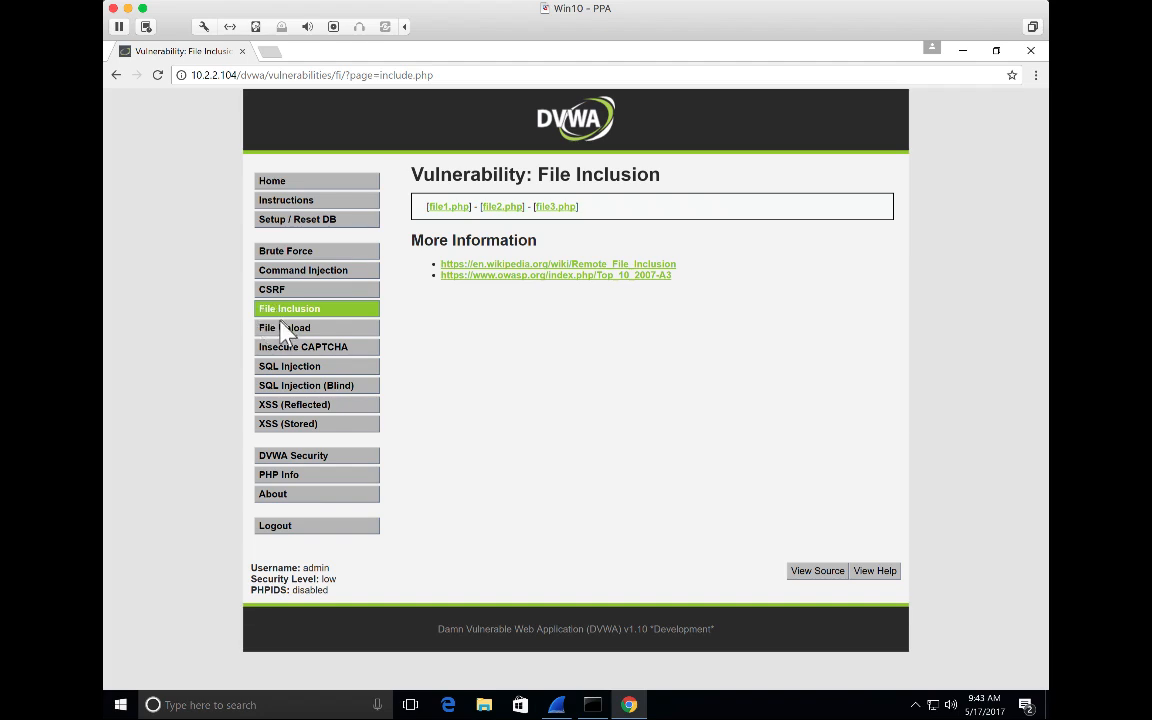
pyautogui.click(277, 330)
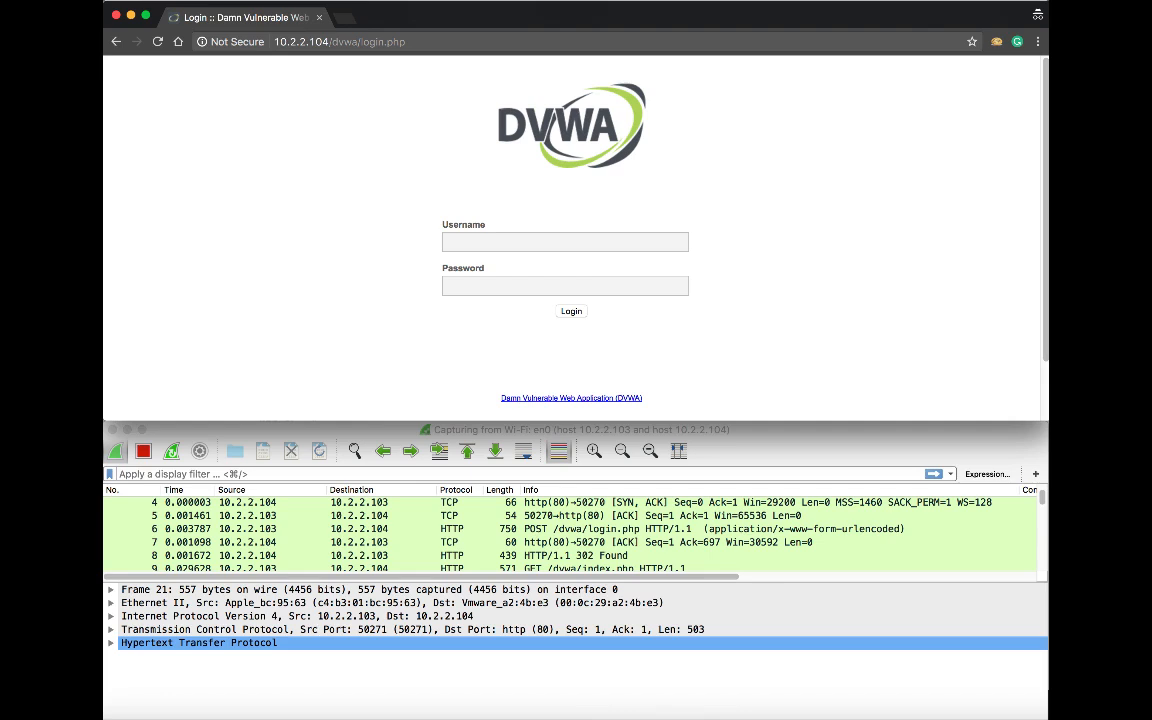
# Select packet 21, the GET /dvwa/vulnerabilities/csrf/ HTTP/1.1 request, in the packet list
pyautogui.scroll(-2, 612, 518)
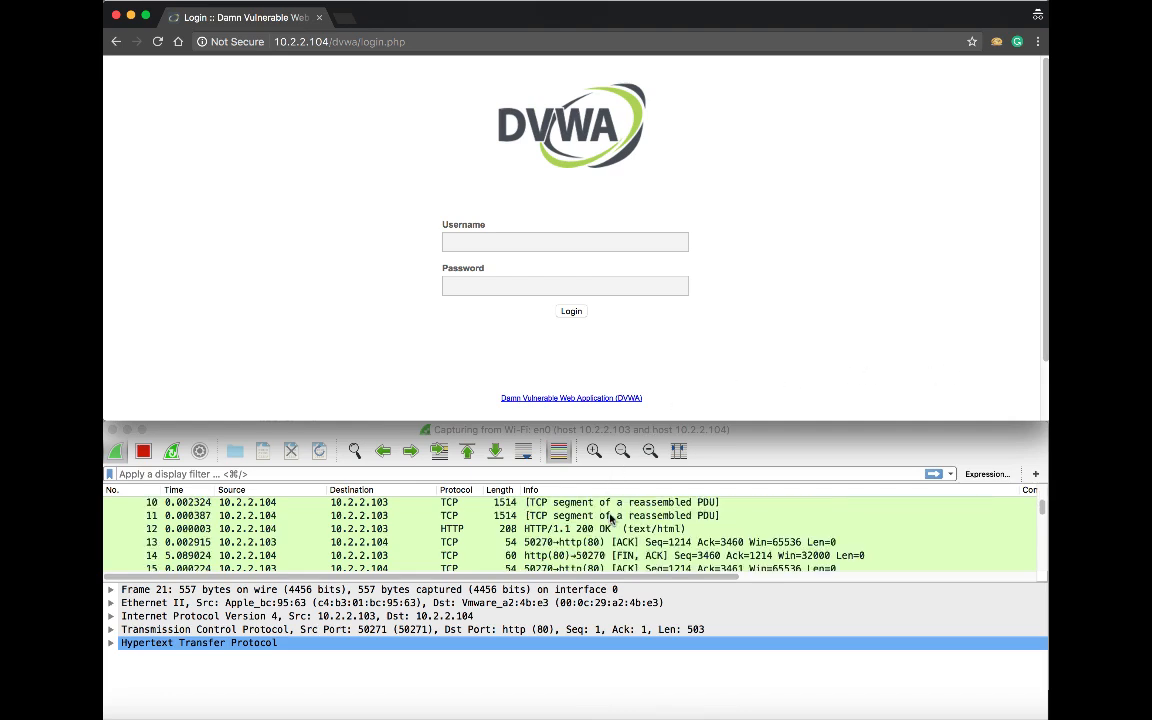
pyautogui.scroll(-3, 612, 518)
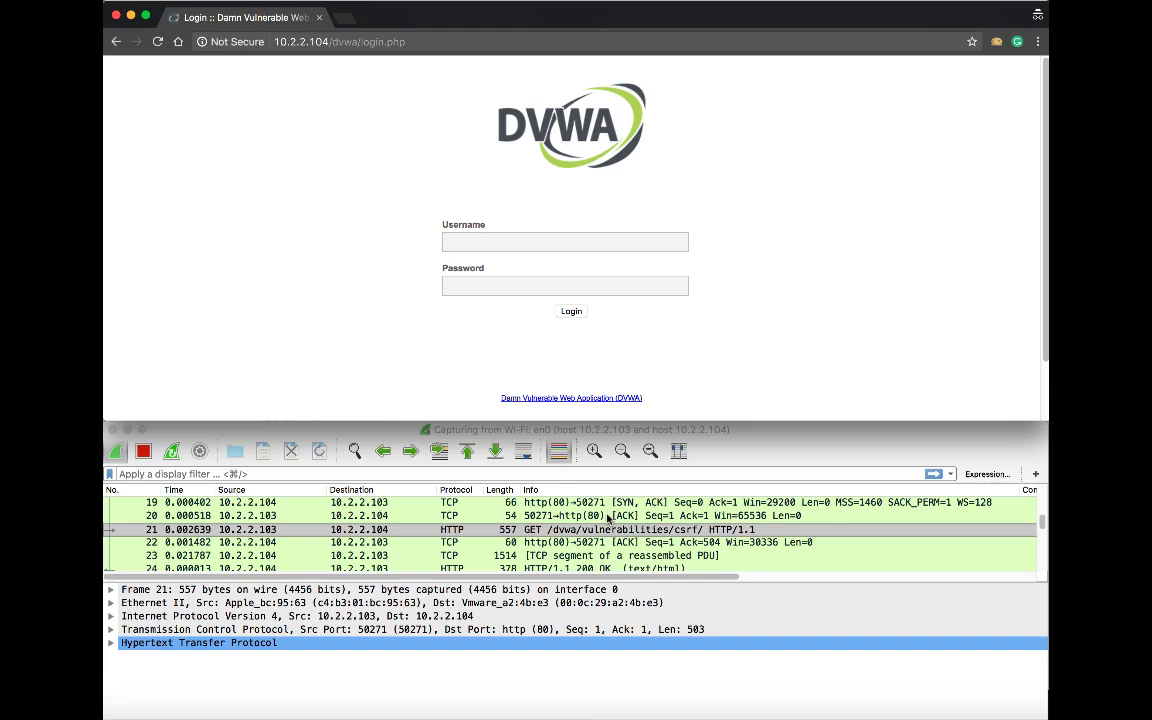
pyautogui.click(525, 530)
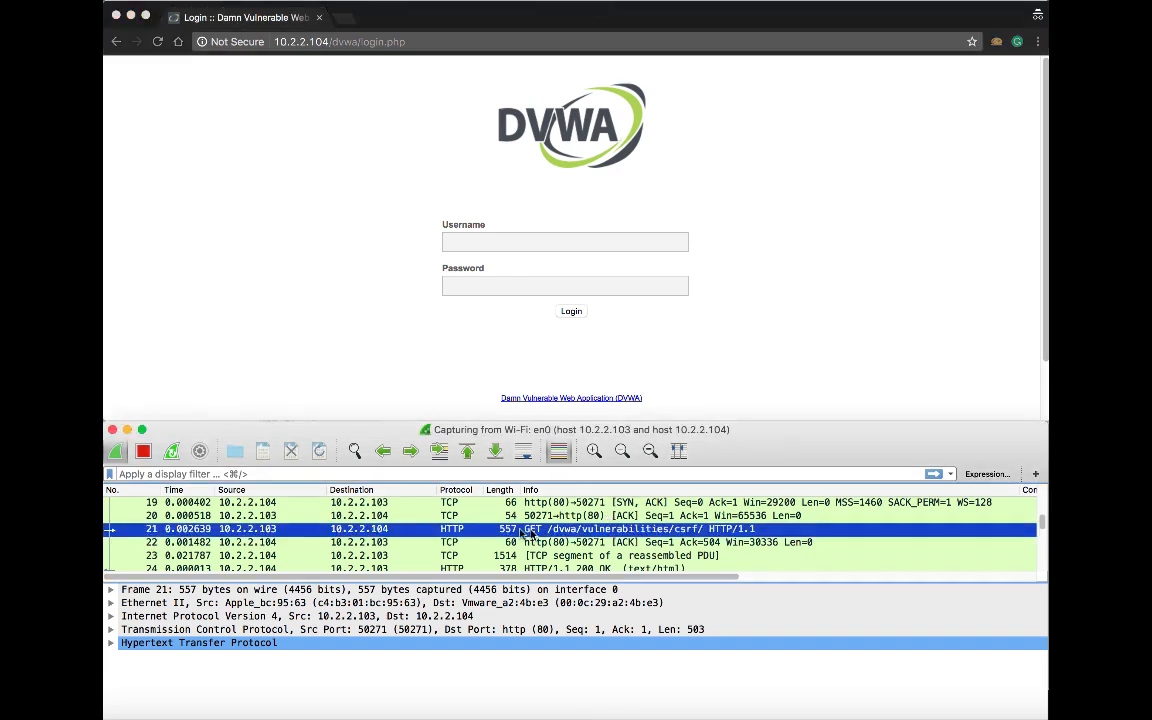
# Stop the capture, enlarge the window, and expand Hypertext Transfer Protocol and its Cookie header
pyautogui.click(143, 452)
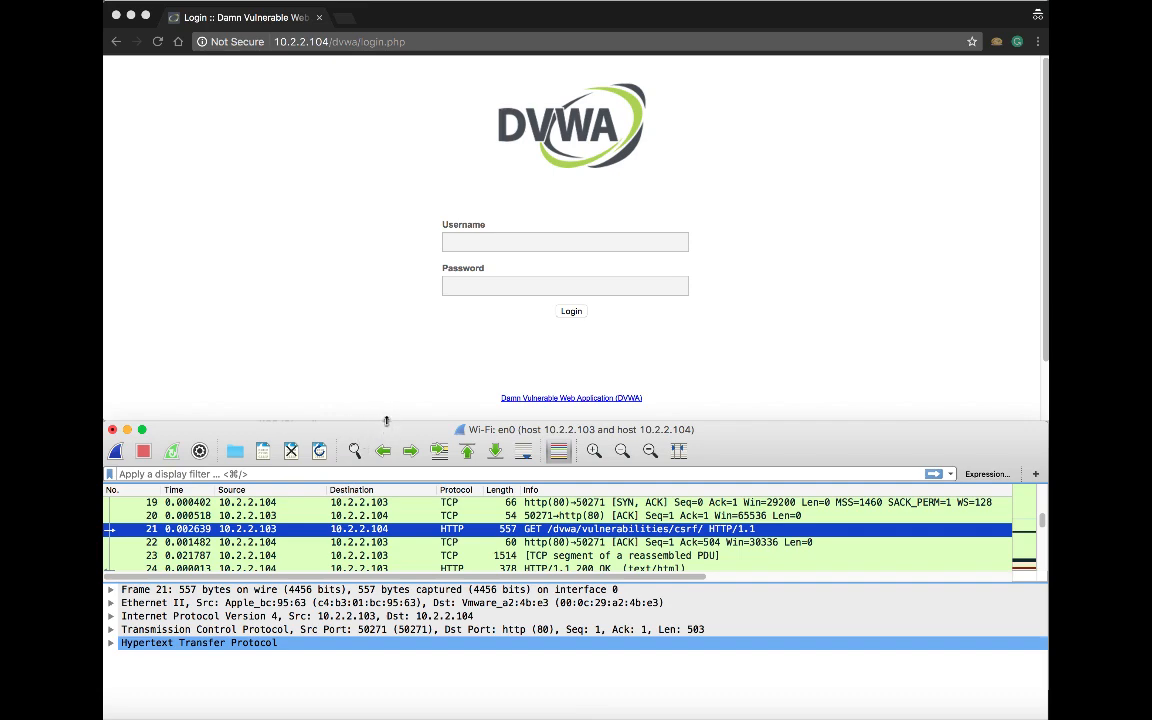
pyautogui.moveTo(386, 421); pyautogui.dragTo(324, 72)
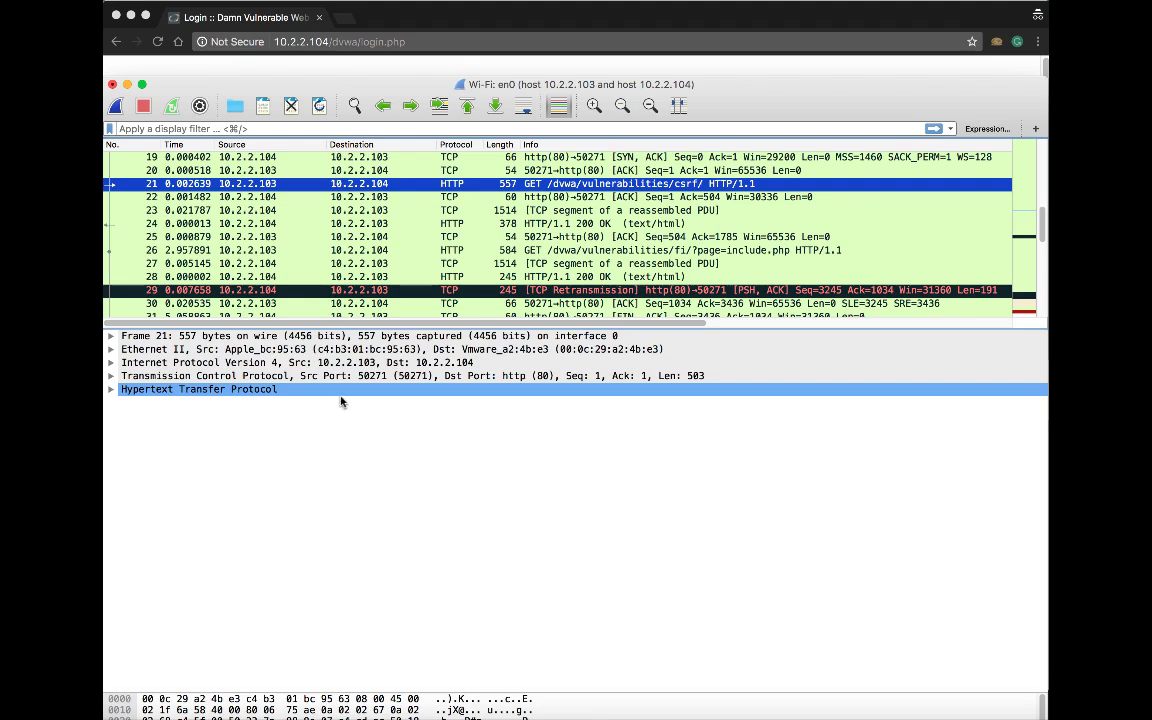
pyautogui.click(110, 390)
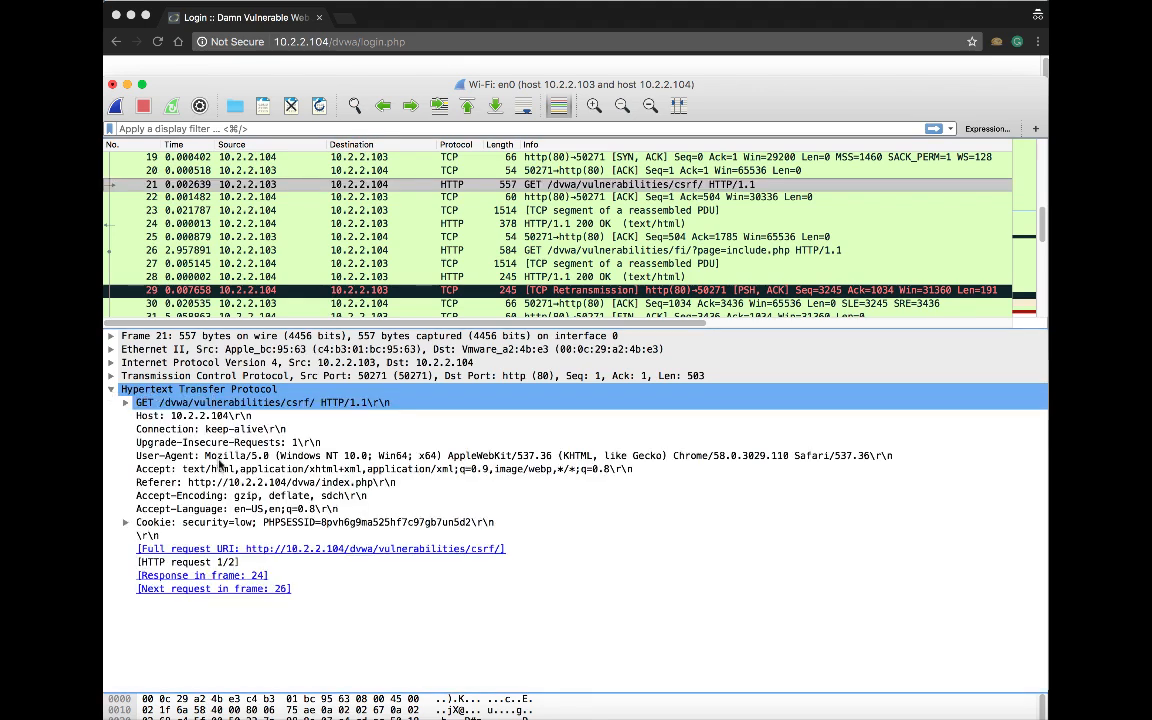
pyautogui.click(240, 522)
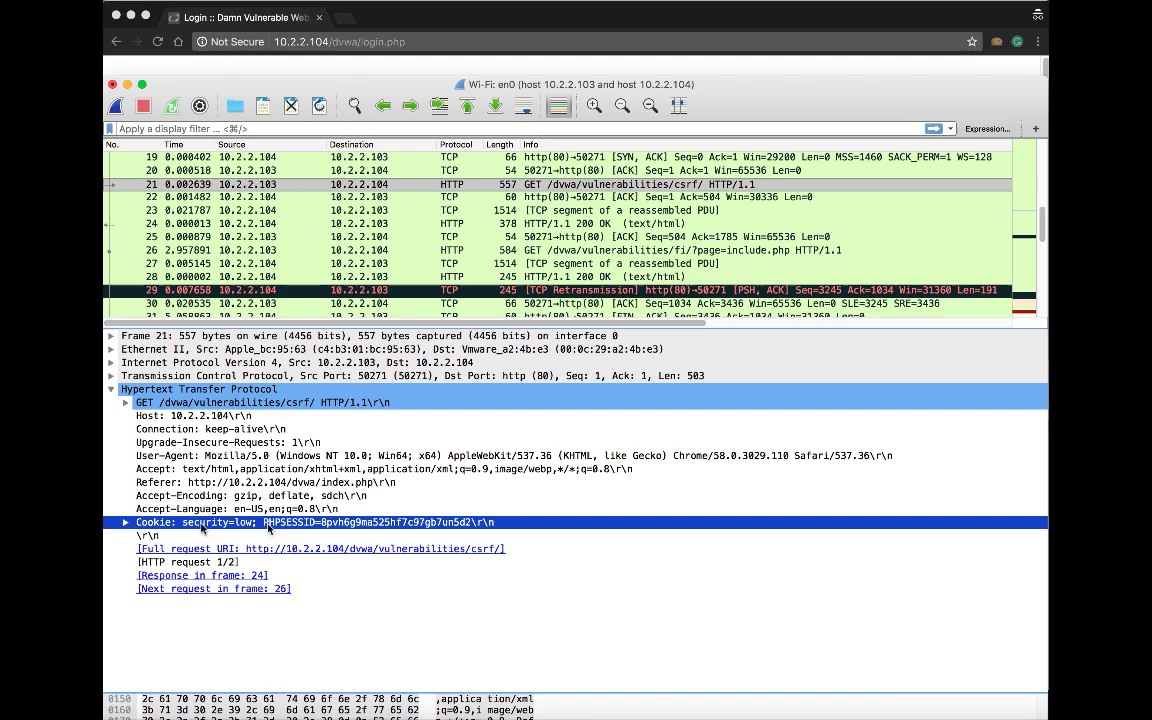
pyautogui.click(125, 522)
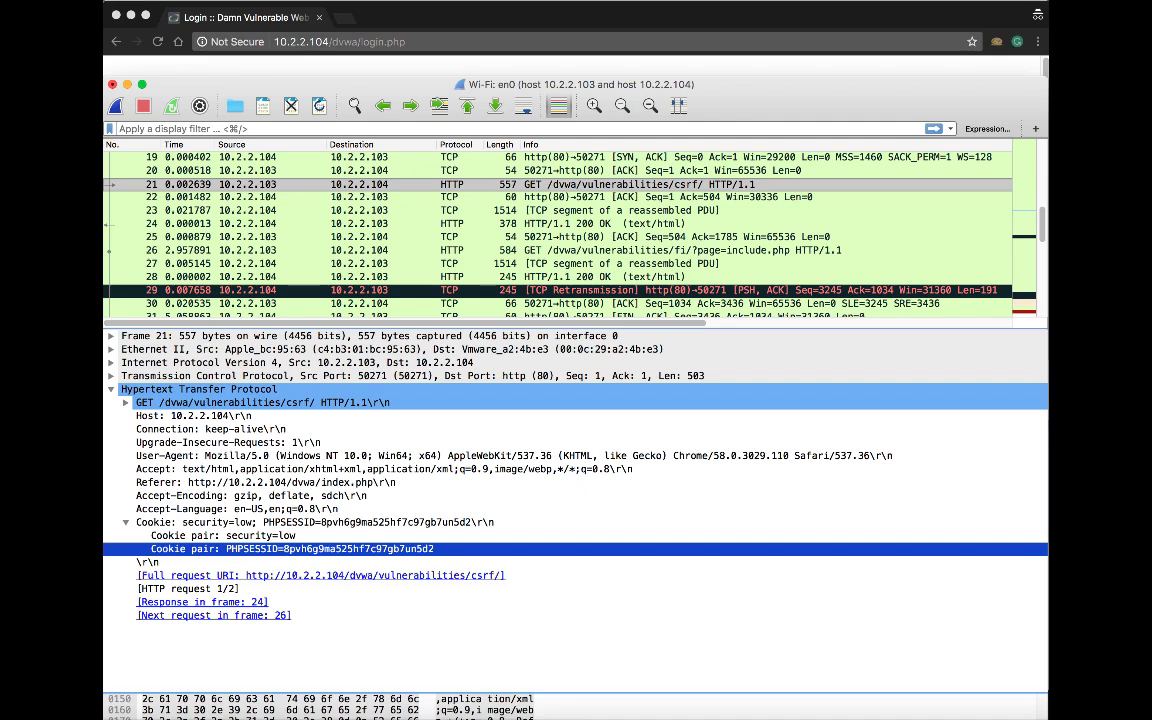
# Copy the PHPSESSID cookie pair's value with Copy > Value
pyautogui.click(390, 349)
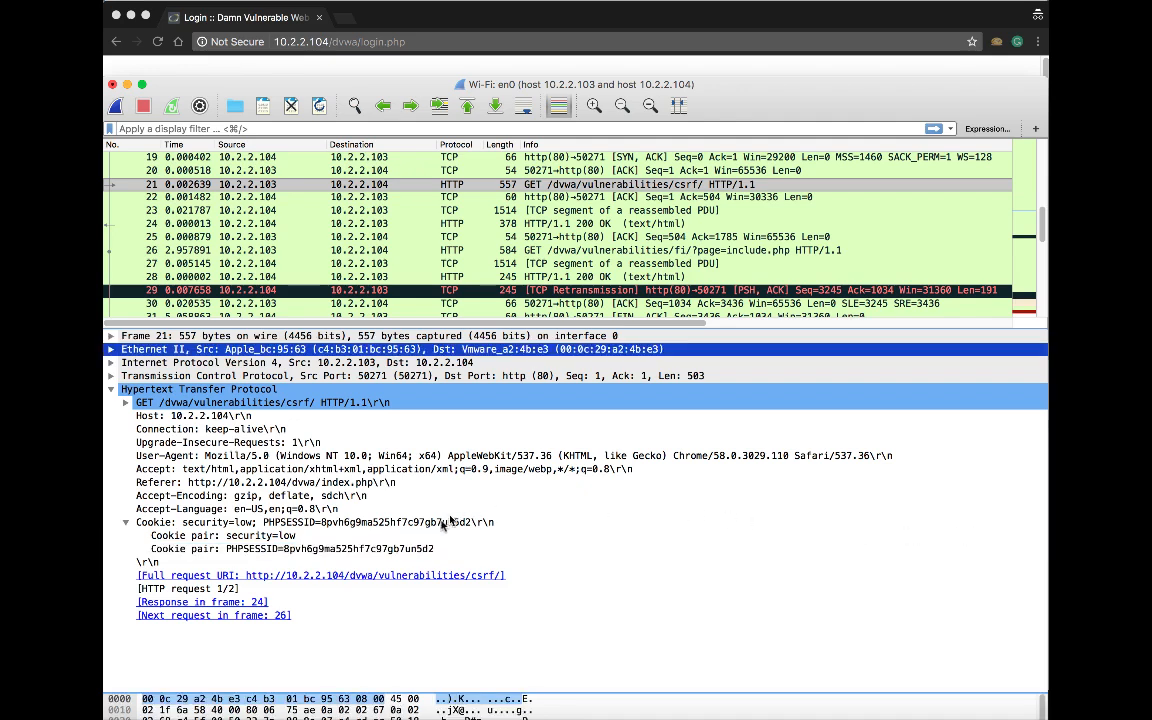
pyautogui.click(362, 549)
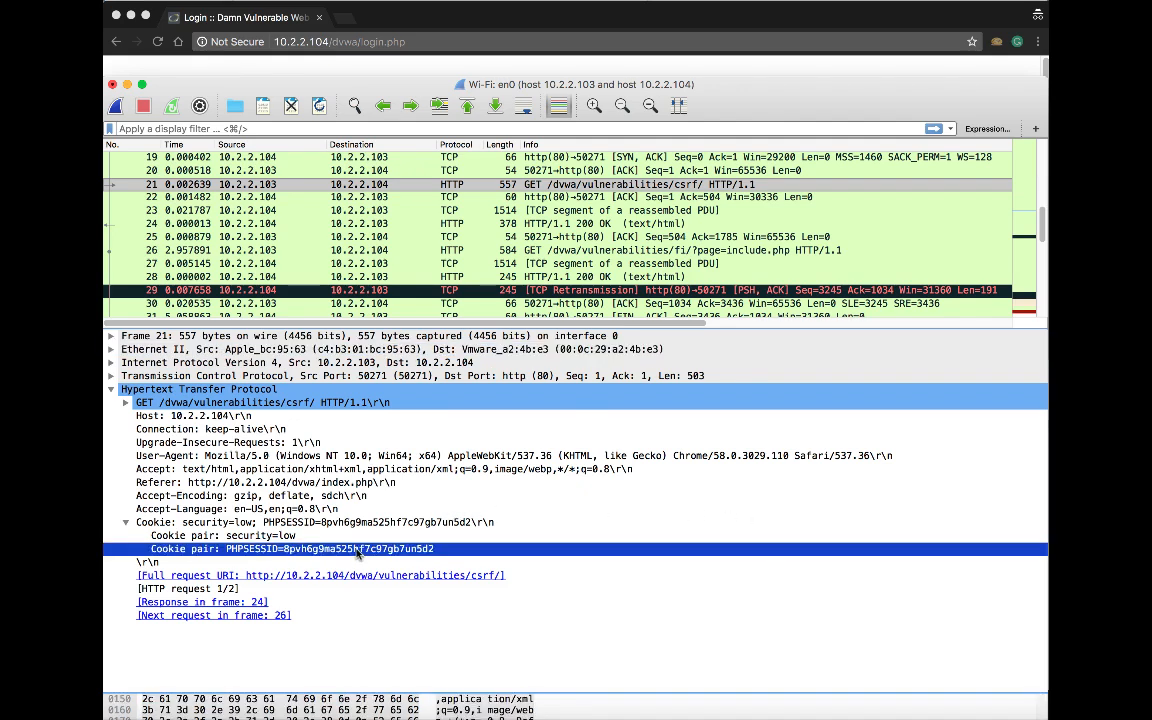
pyautogui.rightClick(362, 549)
pyautogui.moveTo(560, 405)
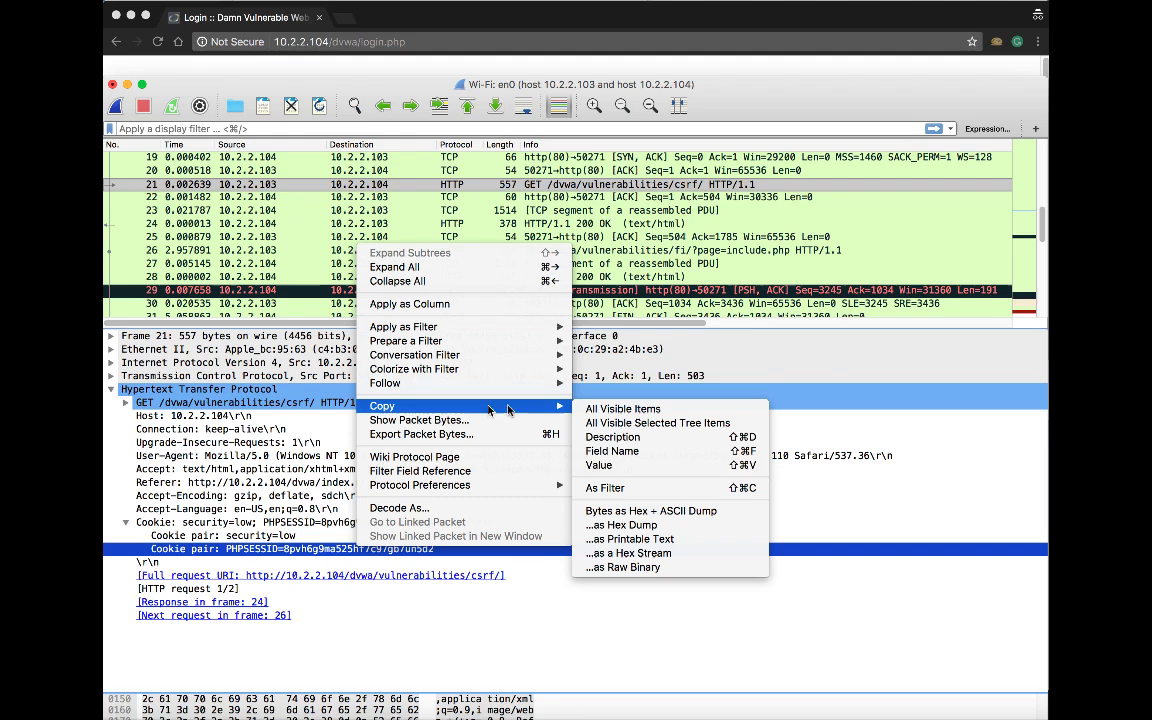
pyautogui.click(662, 468)
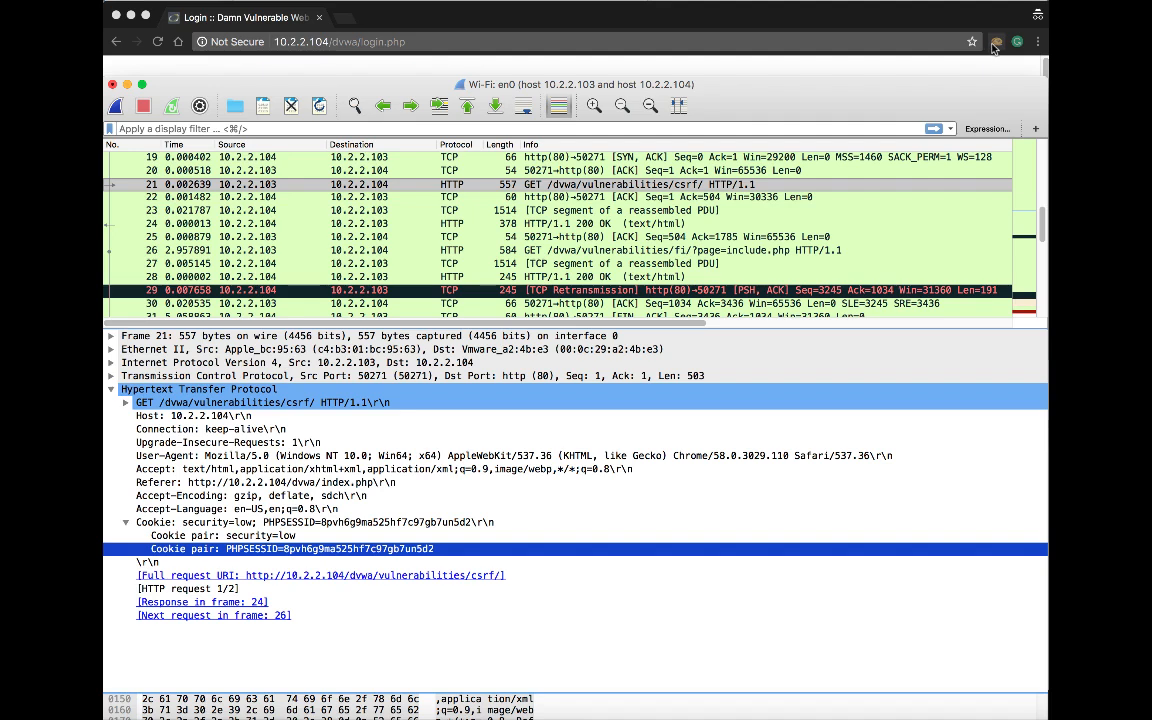
# Bring the Chrome window with the DVWA page in front of Wireshark
pyautogui.click(995, 45)
# Open Cookie Manager for 10.2.2.104 and collapse the security cookie's details to show PHPSESSID
pyautogui.click(995, 45)
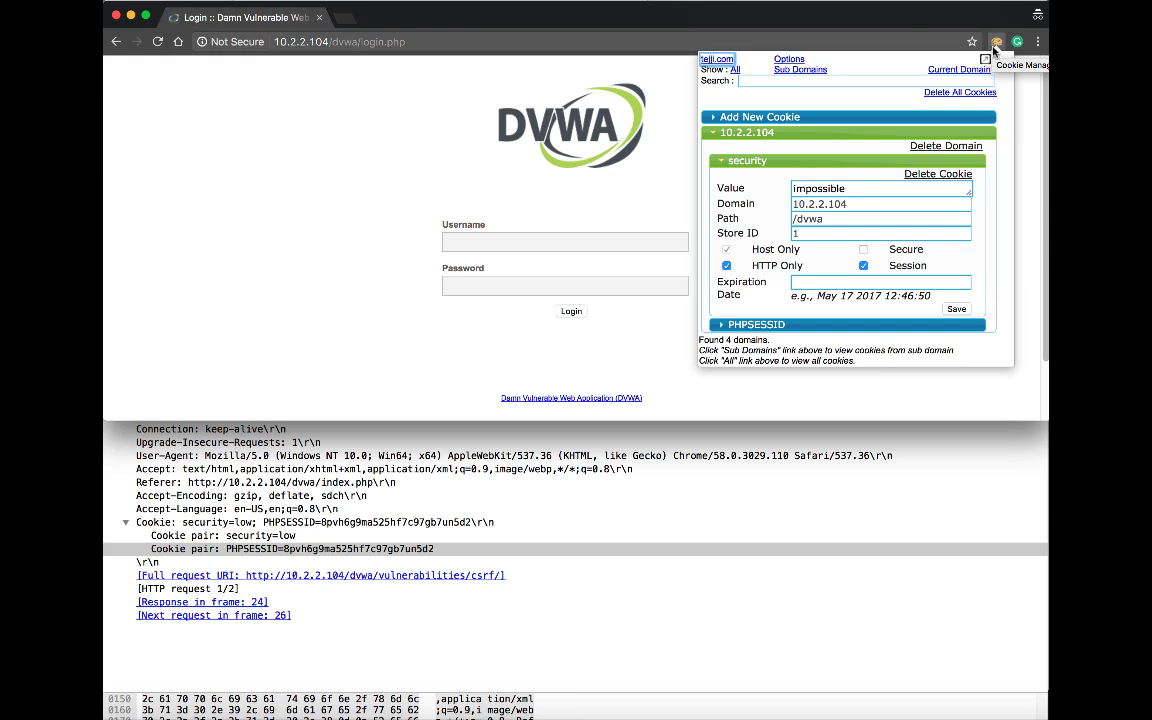
pyautogui.click(725, 160)
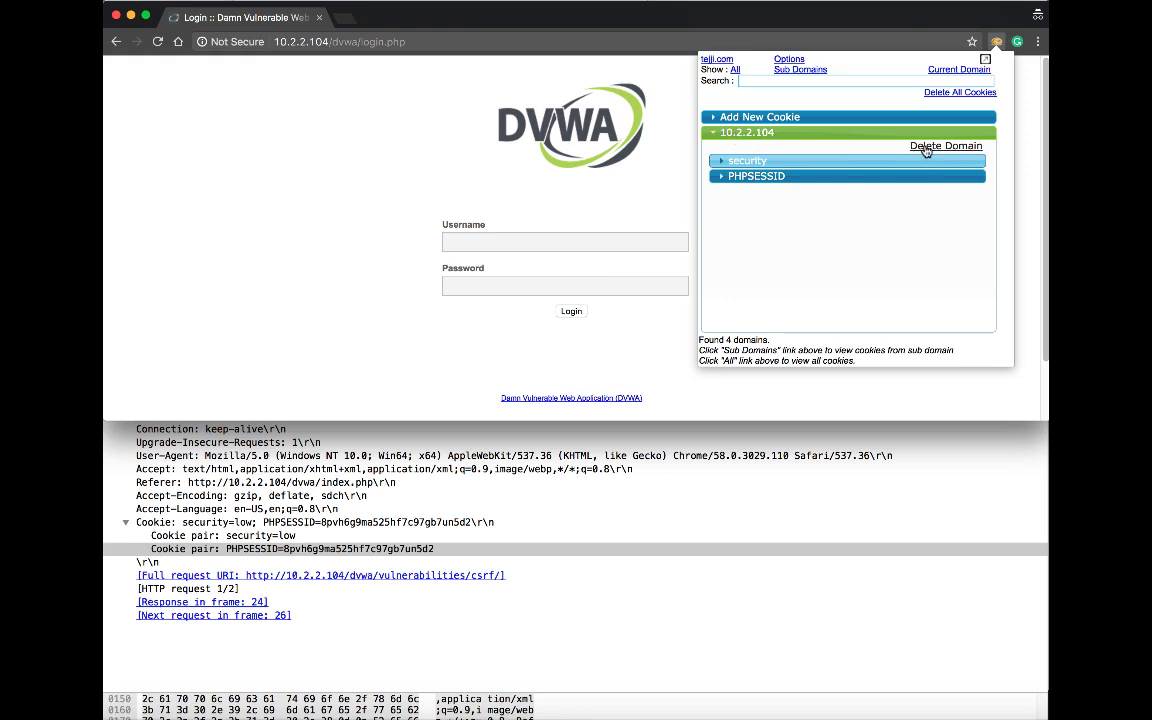
# Delete the 10.2.2.104 domain's cookies, removing both security and PHPSESSID
pyautogui.click(926, 147)
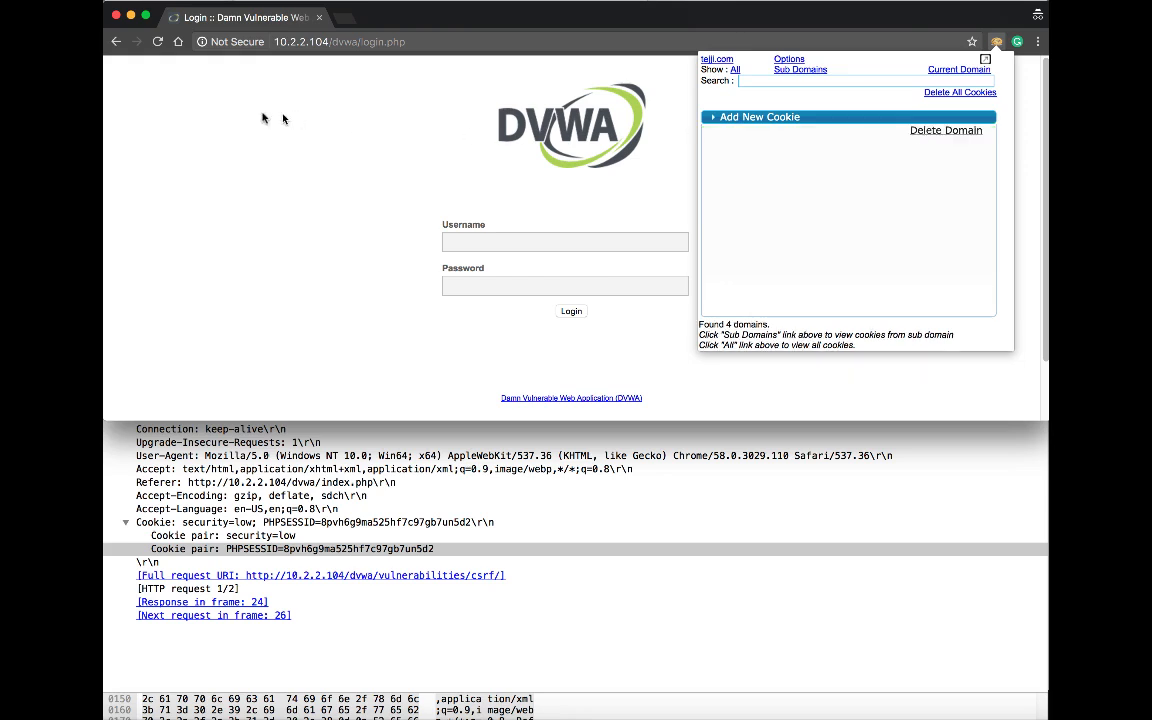
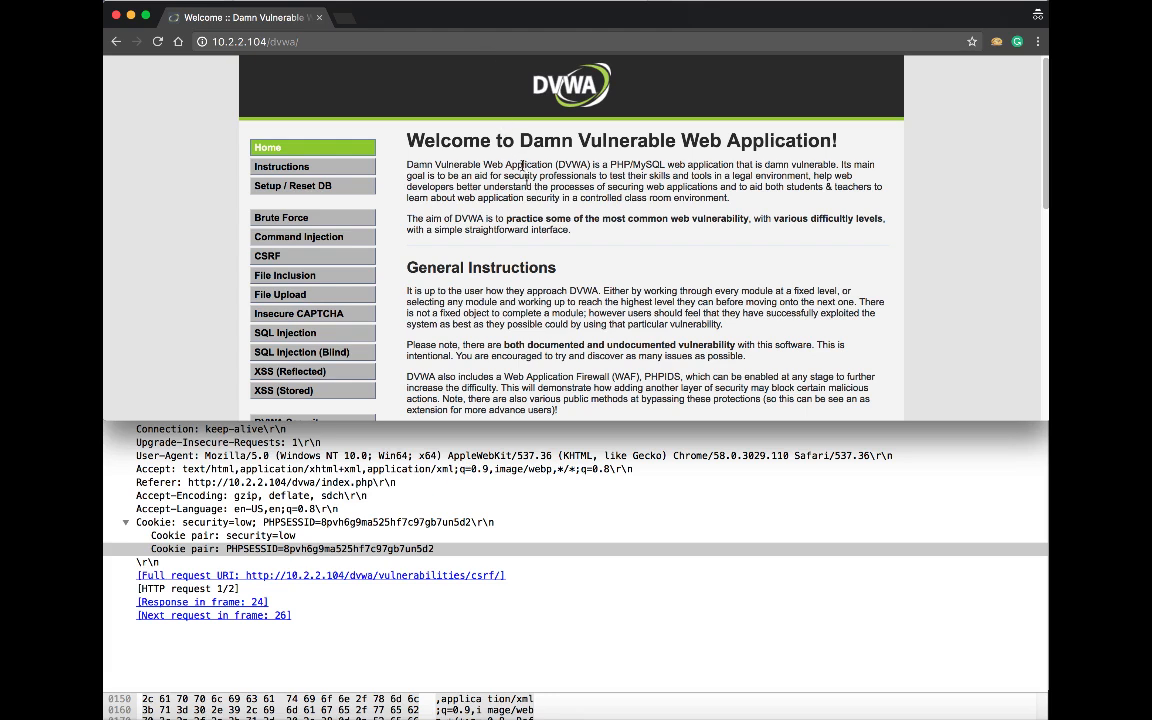
# Visit DVWA's File Upload, File Inclusion, DVWA Security and Brute Force pages as the hijacked user
pyautogui.scroll(-1, 540, 210)
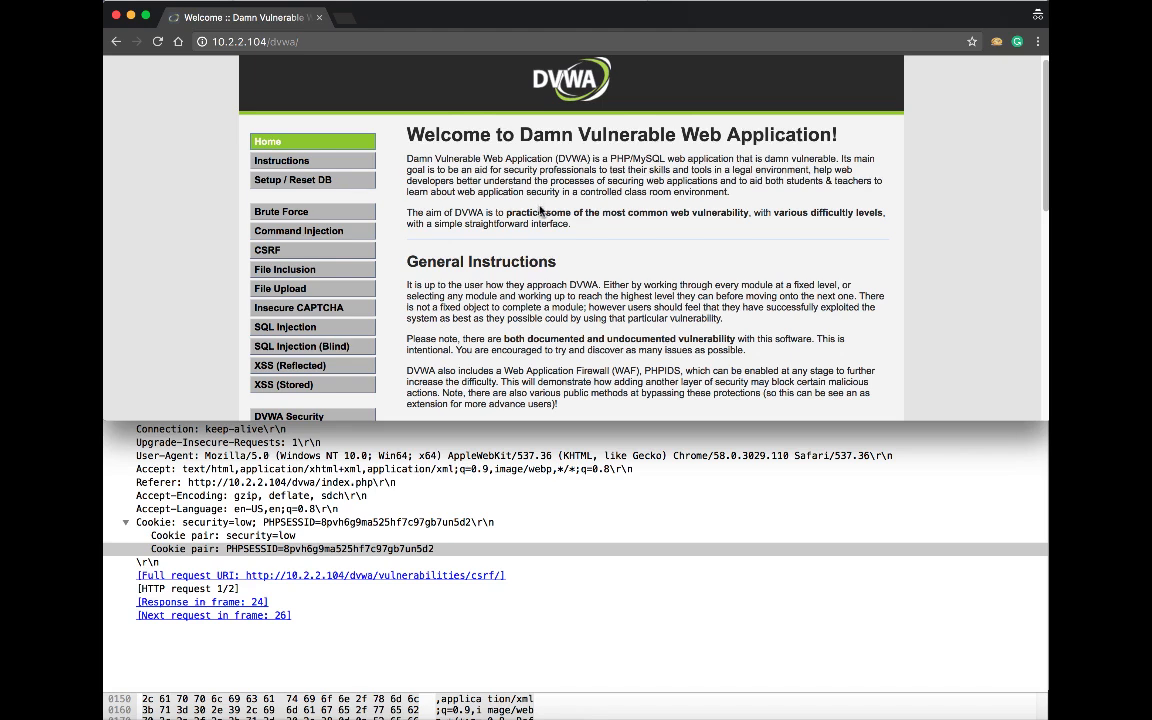
pyautogui.scroll(-1, 485, 190)
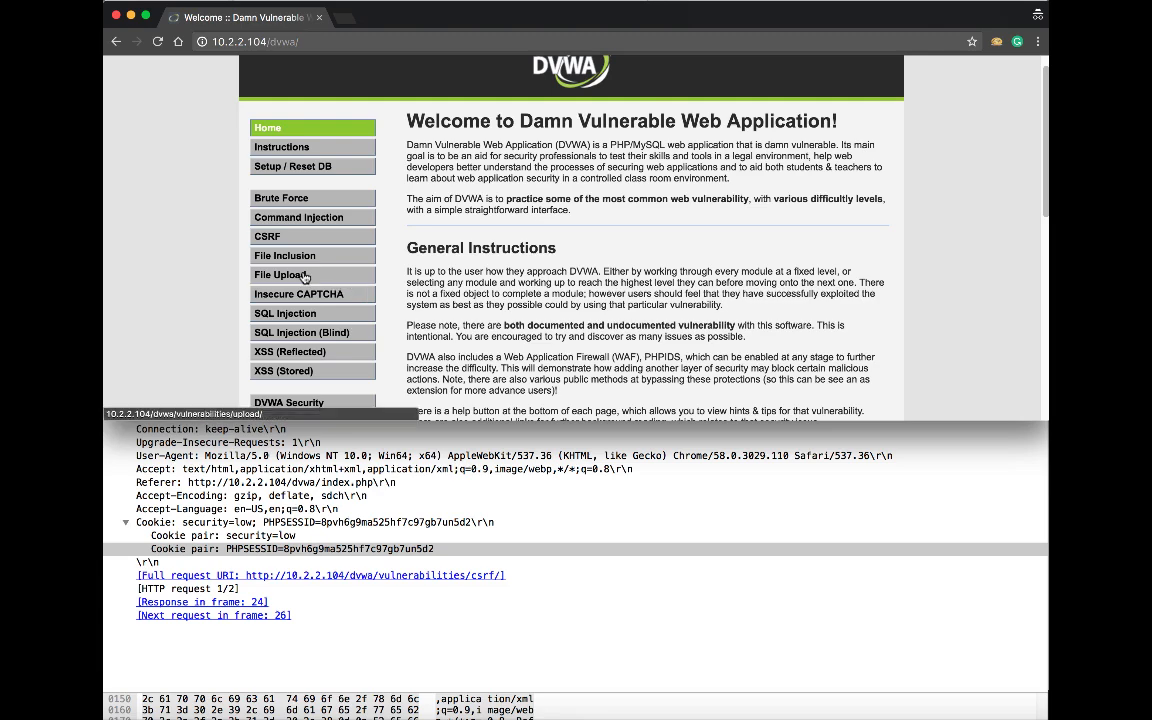
pyautogui.click(326, 277)
pyautogui.click(326, 277)
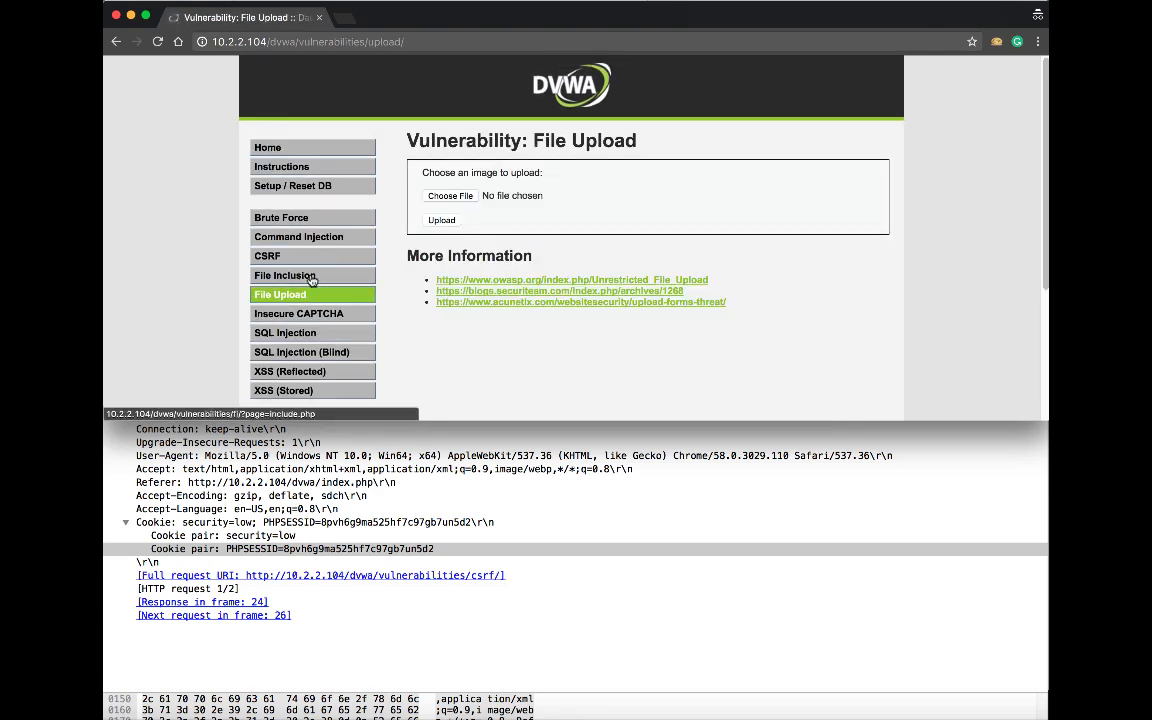
pyautogui.scroll(-2, 311, 283)
pyautogui.scroll(-1, 311, 283)
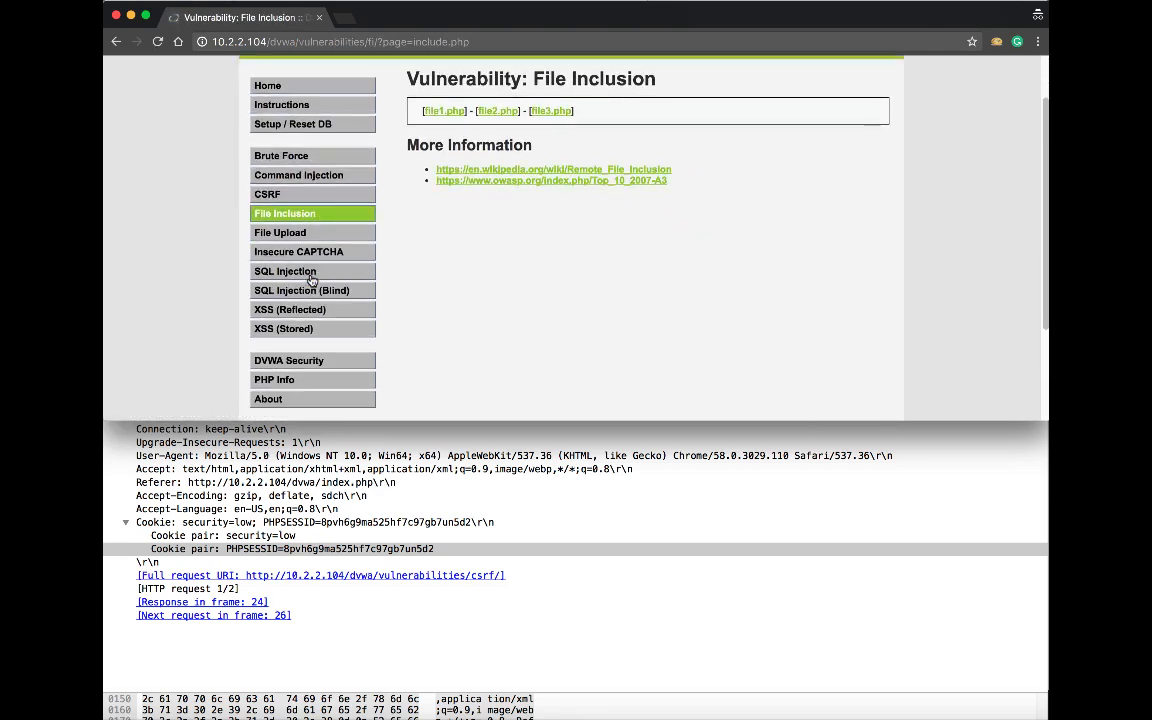
pyautogui.click(325, 358)
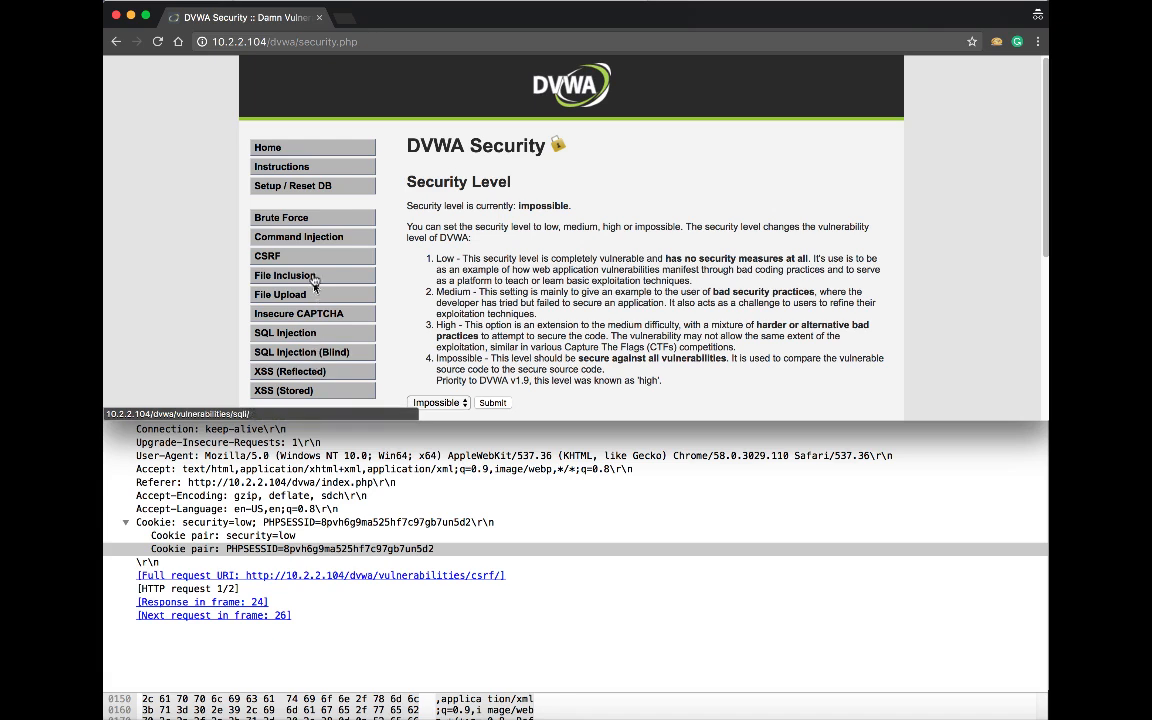
pyautogui.click(294, 219)
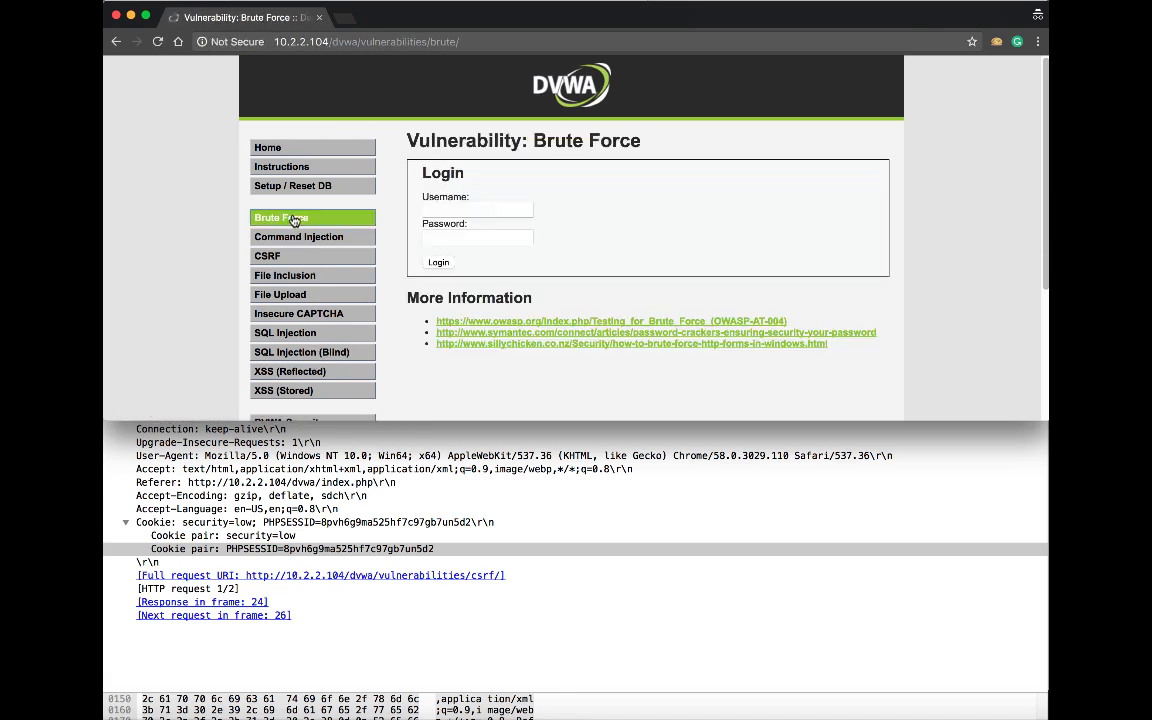
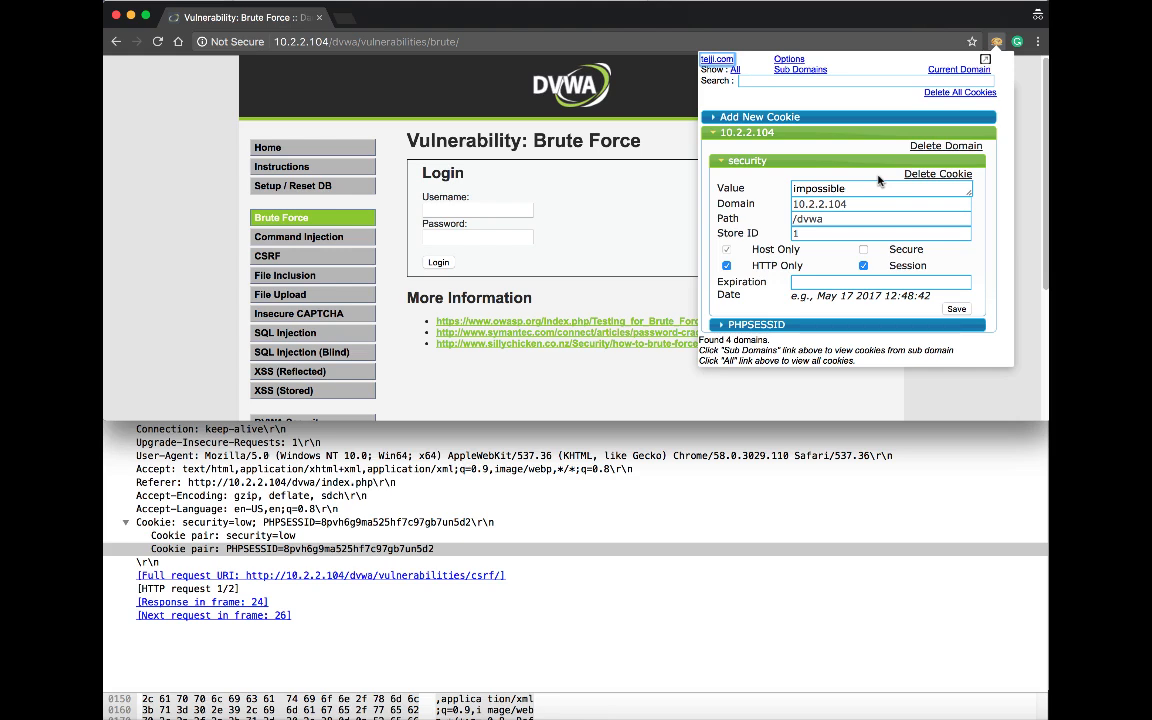
# Expand the PHPSESSID cookie for 10.2.2.104 in EditThisCookie to show its session value
pyautogui.click(758, 325)
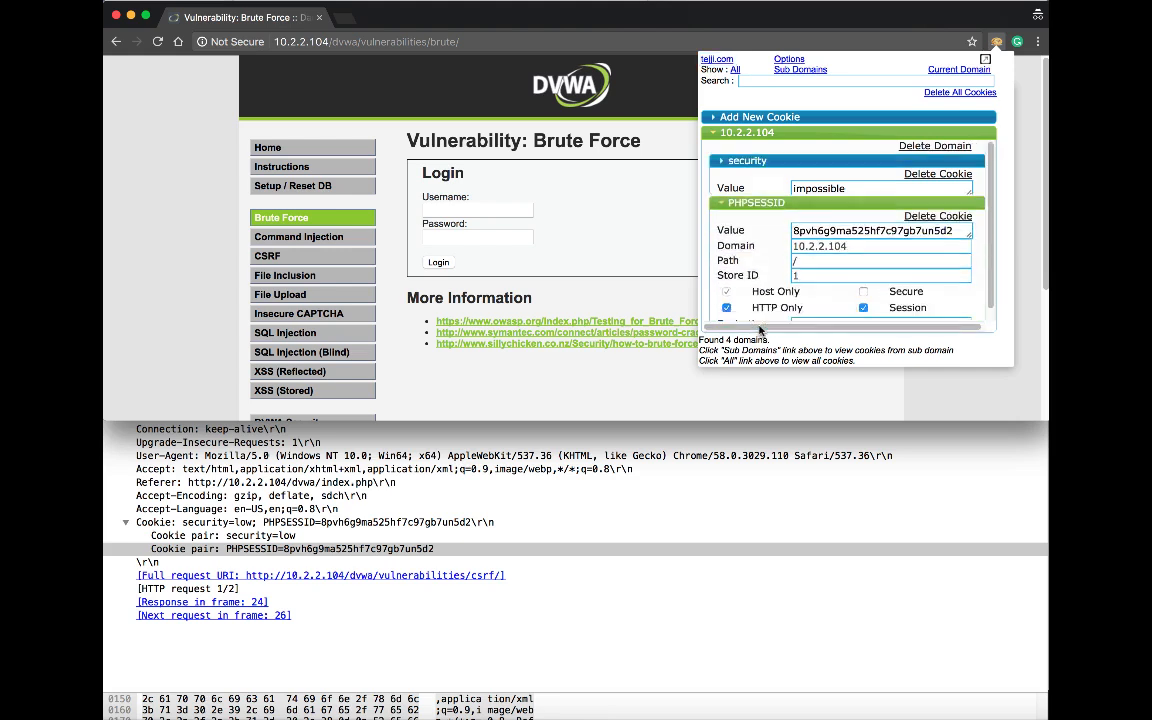
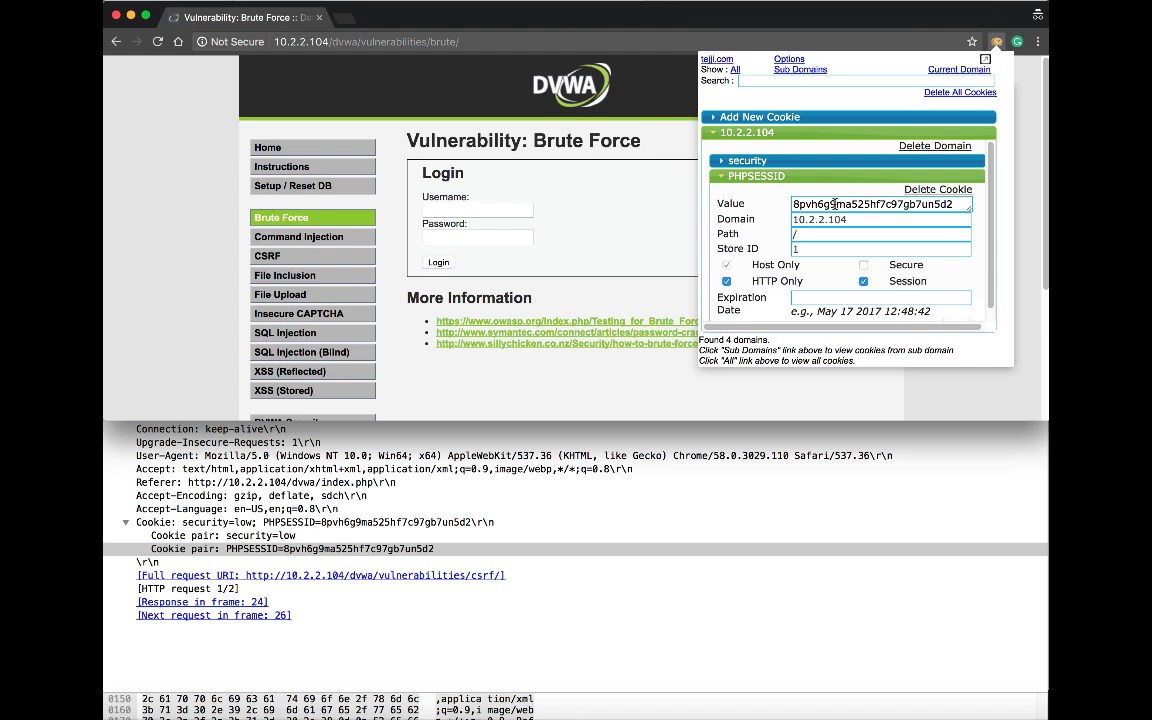
# Dismiss the EditThisCookie popup to reveal the DVWA Brute Force page
pyautogui.click(530, 374)
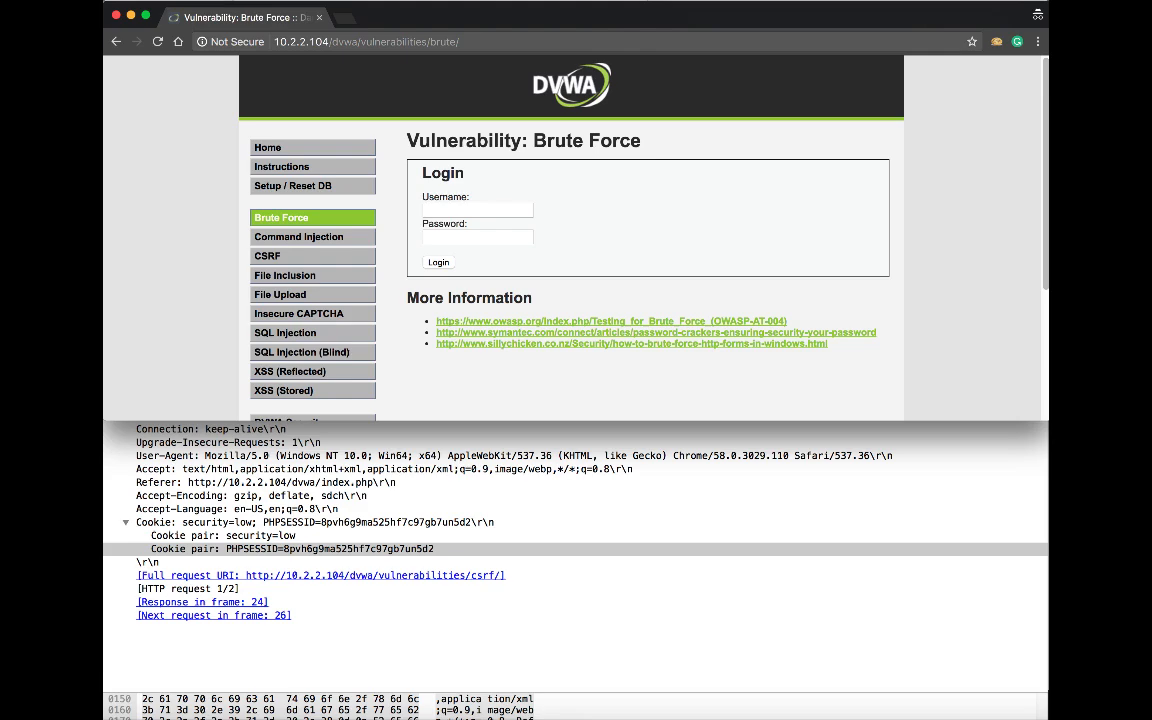
# Bring Wireshark to the front, showing the GET /dvwa/vulnerabilities/csrf/ request and its PHPSESSID cookie
pyautogui.click(789, 441)
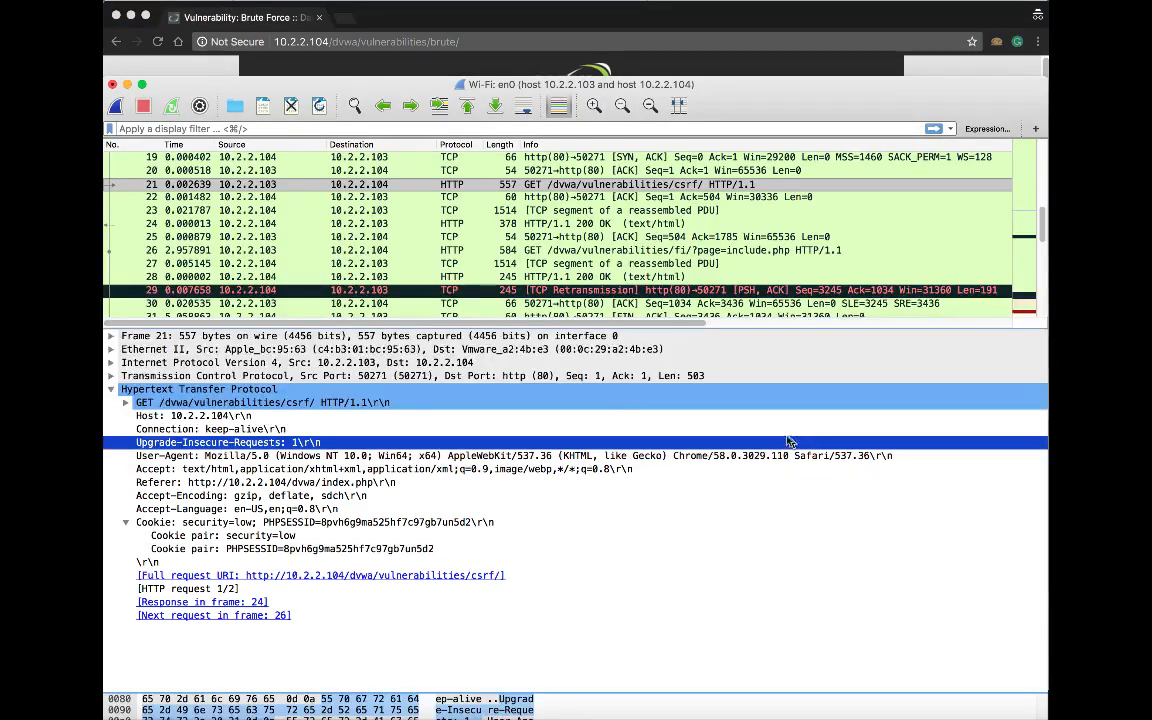